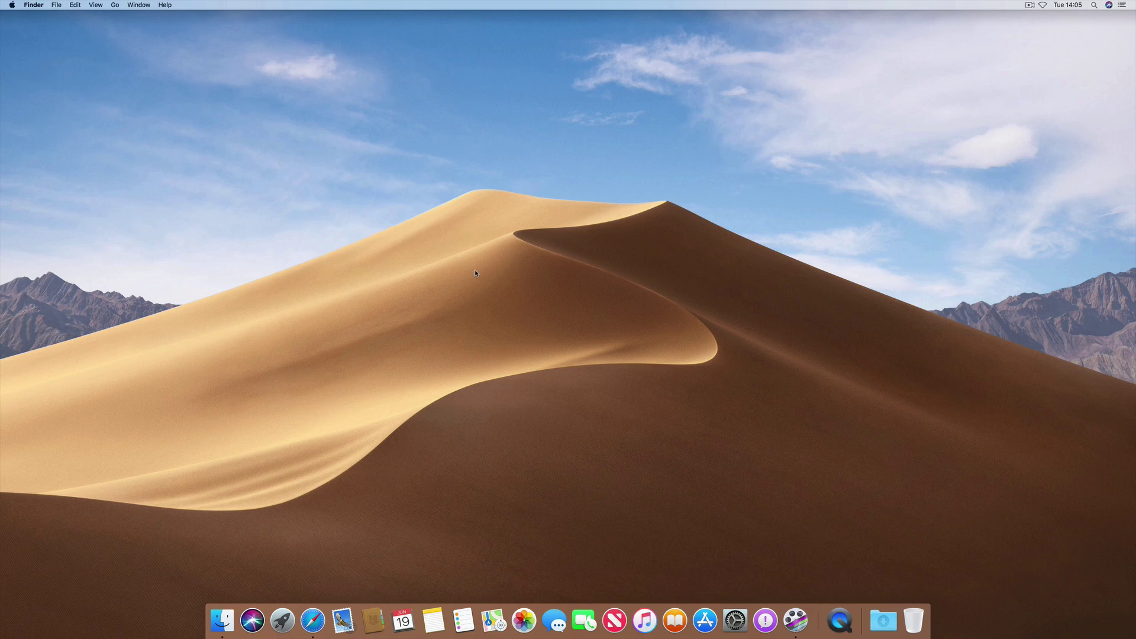
Step: Start a full-screen video recording from the Shift-Command-5 Screenshot toolbar
{"action": "key", "text": "super+shift+5"}
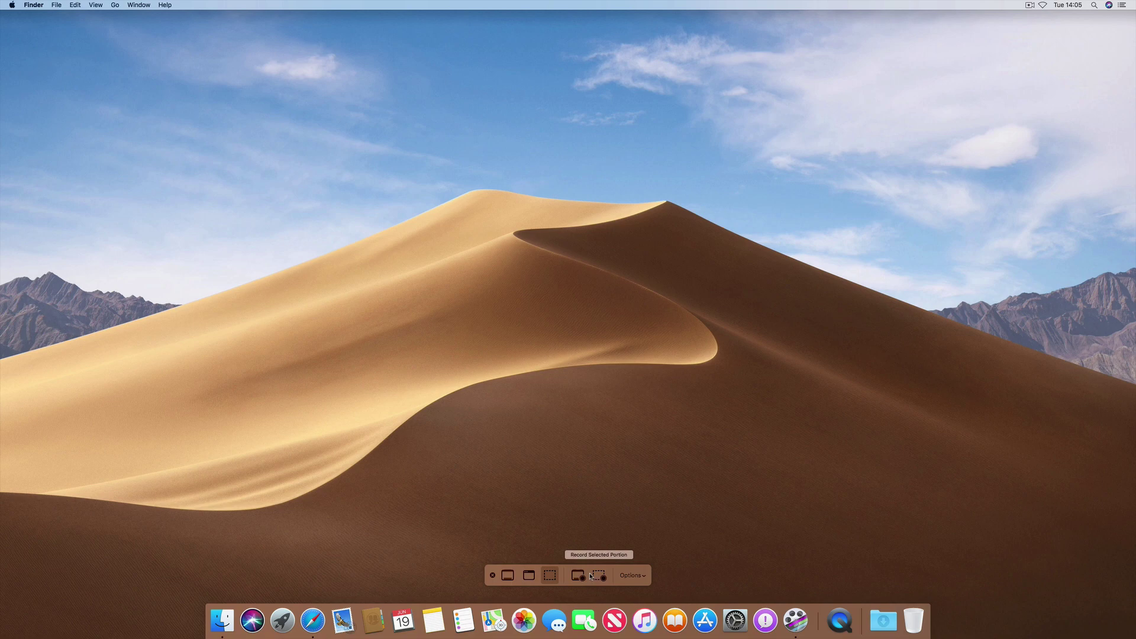
{"action": "left_click", "coordinate": [580, 574]}
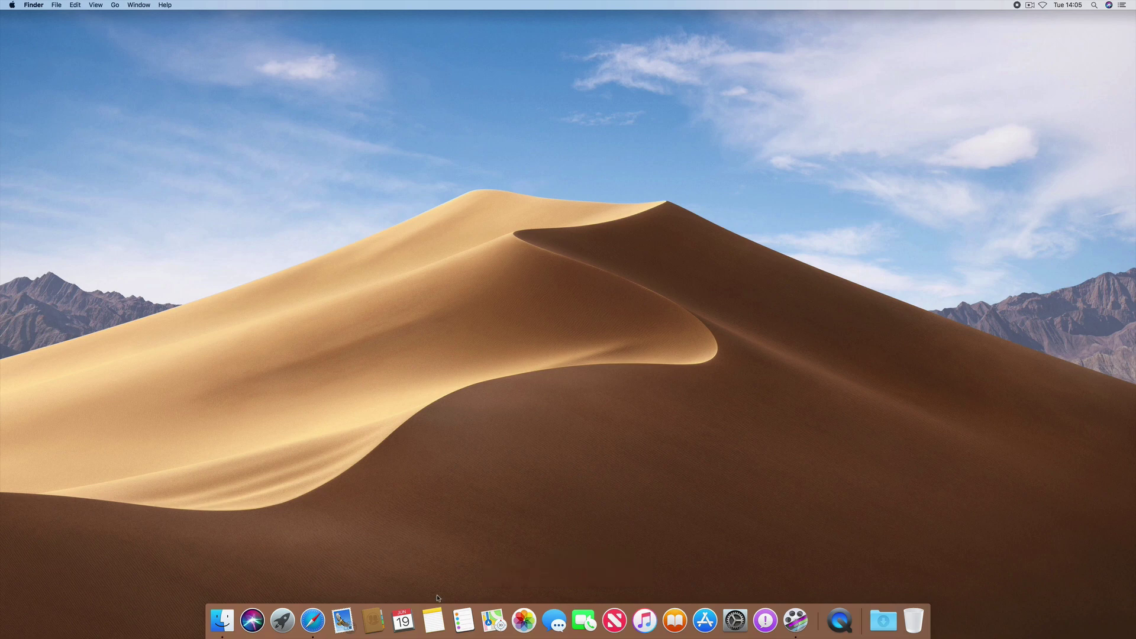
Step: In a new Finder window, browse Desktop, Applications, Remote Disc and finally iCloud Drive
{"action": "left_click", "coordinate": [223, 620]}
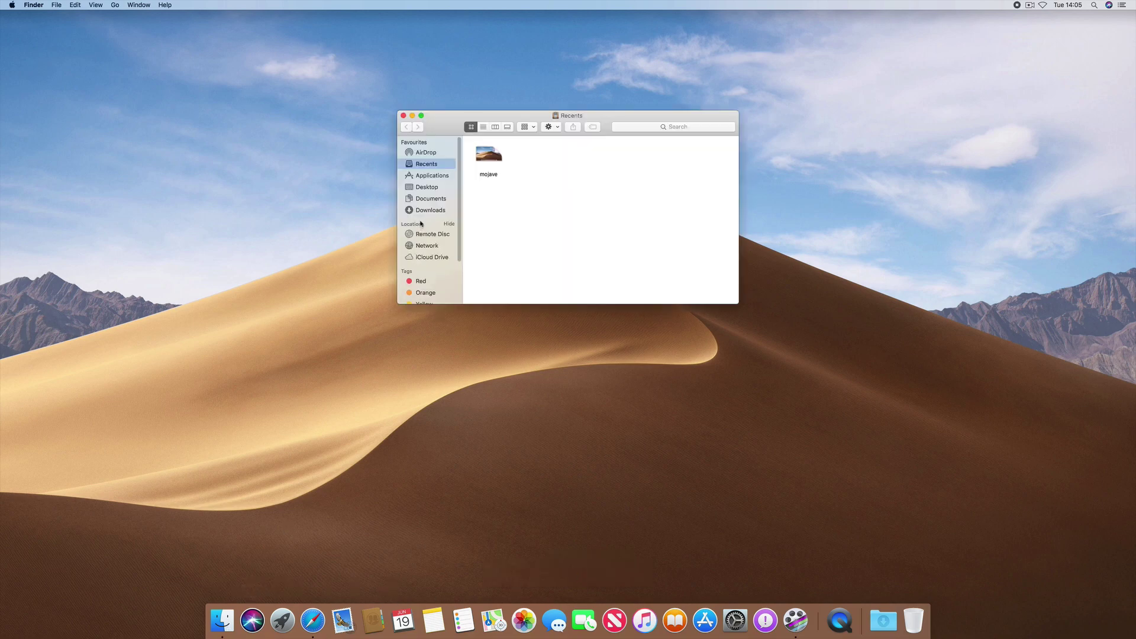
{"action": "left_click", "coordinate": [428, 199]}
{"action": "left_click", "coordinate": [426, 181]}
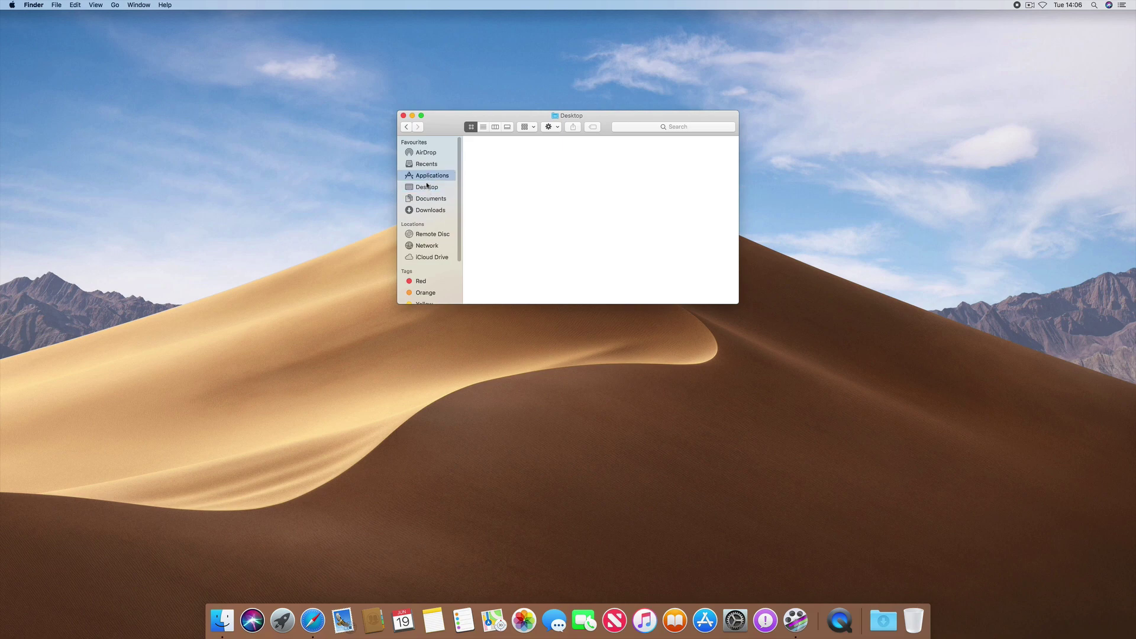
{"action": "left_click", "coordinate": [428, 234]}
{"action": "left_click", "coordinate": [431, 257]}
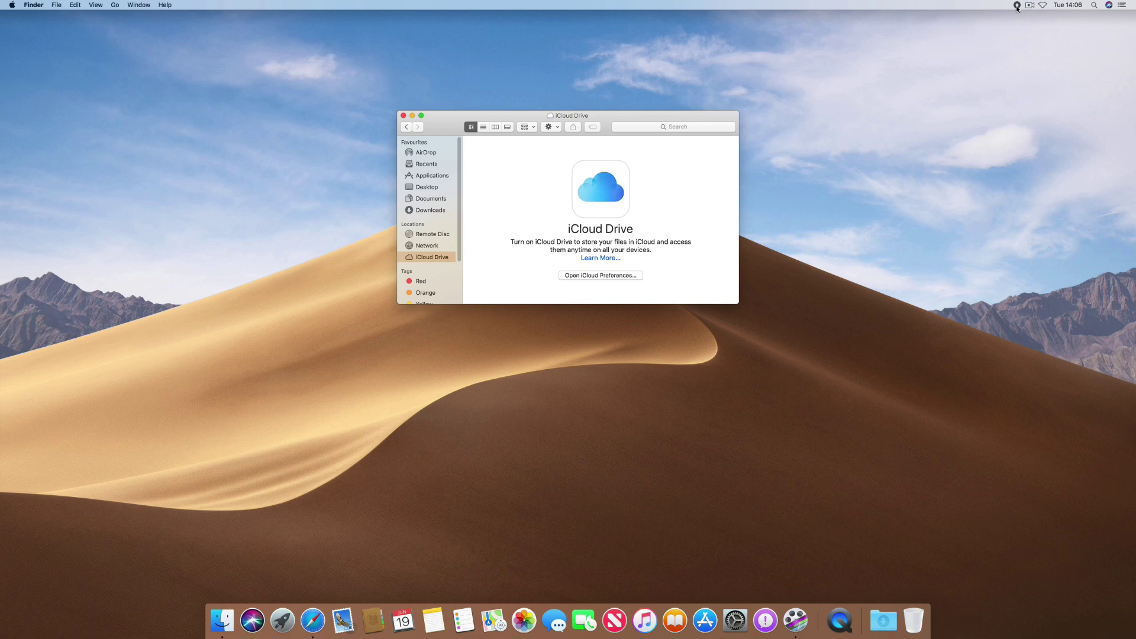
Step: Stop recording, preview the clip scrubbed to about ten seconds, and save it to the desktop
{"action": "left_click", "coordinate": [1018, 5]}
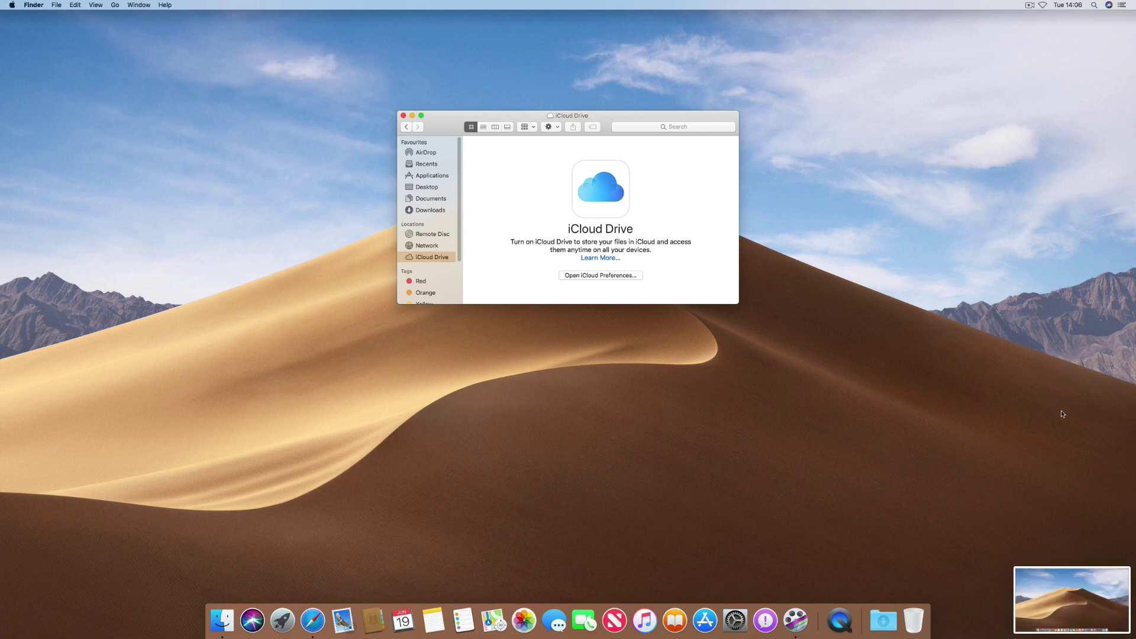
{"action": "left_click", "coordinate": [1057, 588]}
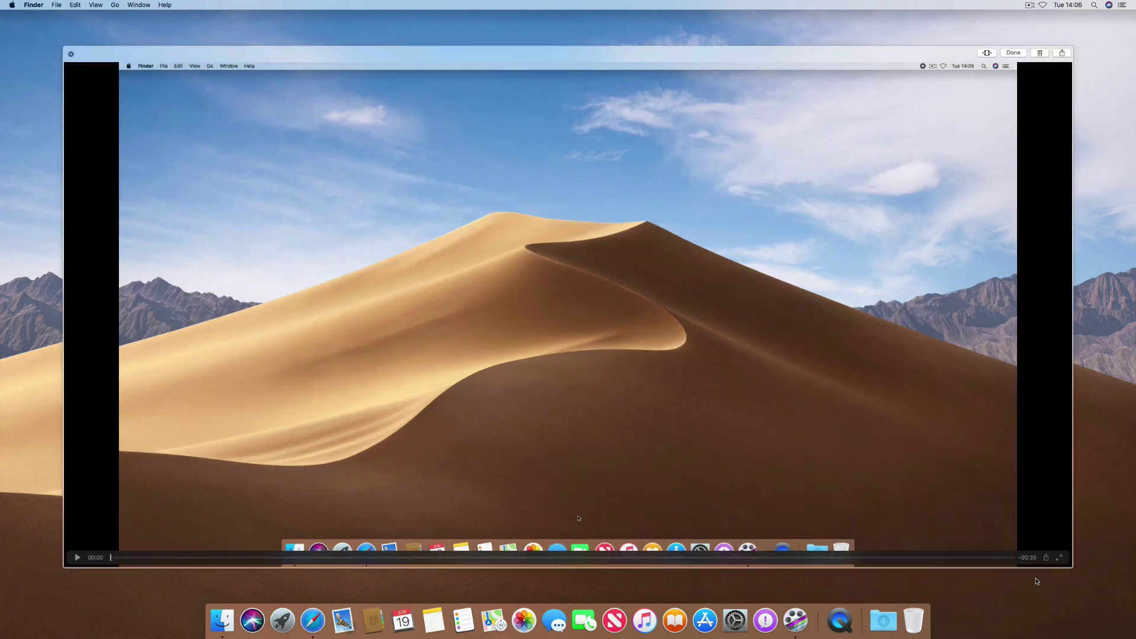
{"action": "left_click_drag", "start_coordinate": [112, 551], "coordinate": [374, 556]}
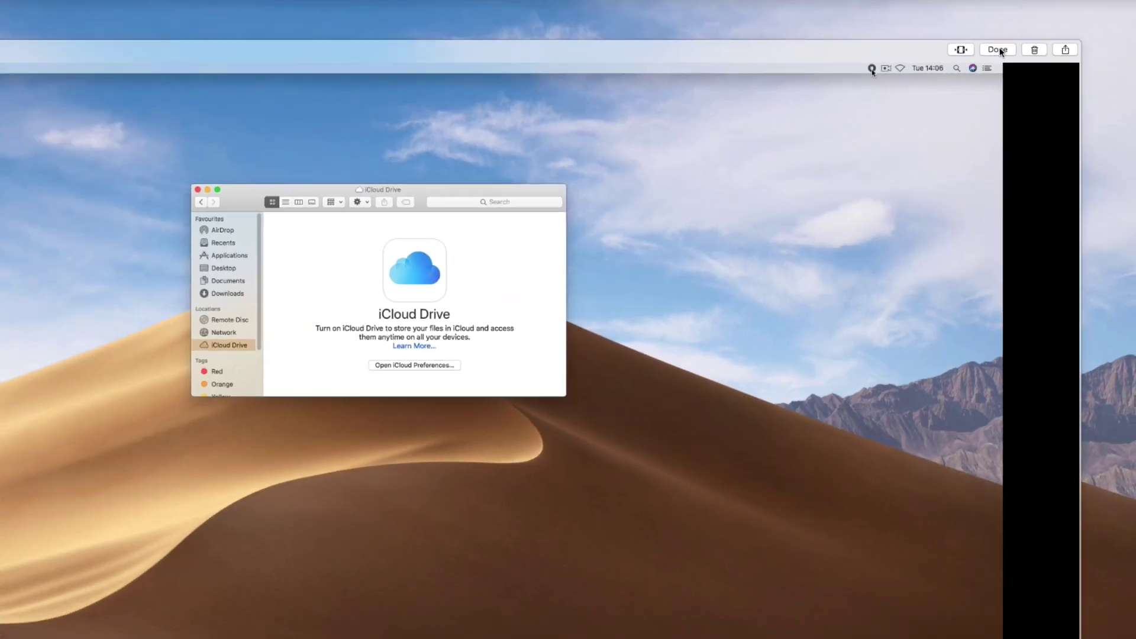
{"action": "left_click", "coordinate": [967, 44]}
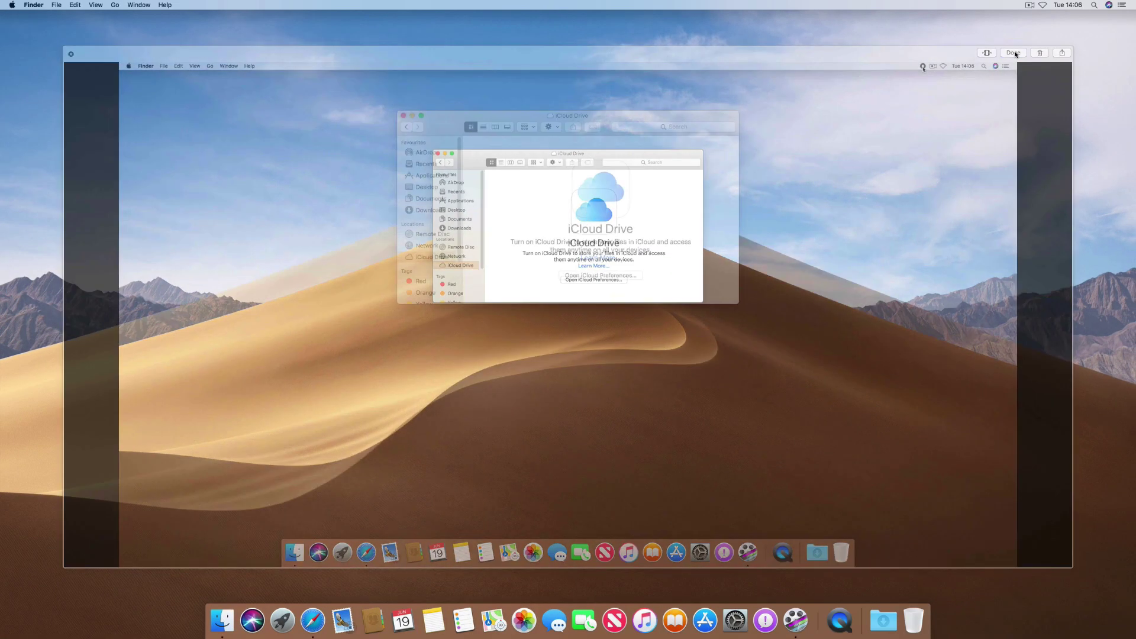